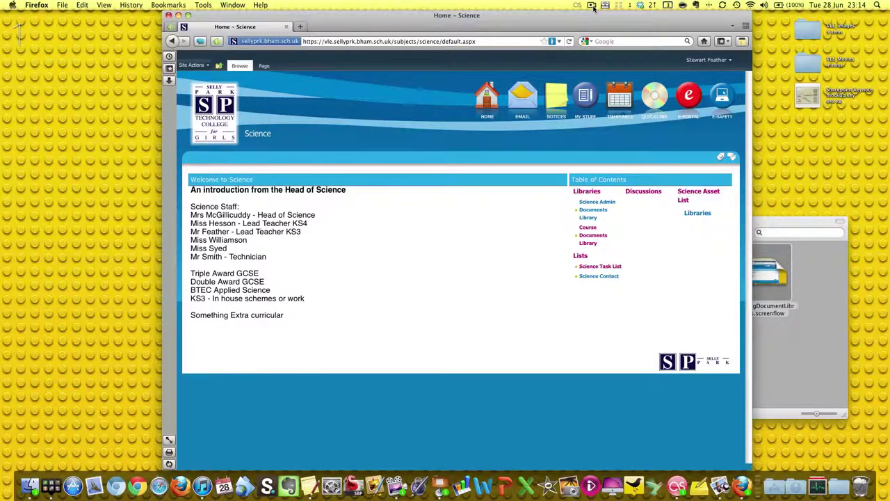
Review the Keynote mockup's Calendar, News & Announcements and Surveys & Polls entries
click(593, 7)
click(540, 10)
key(ctrl+Right)
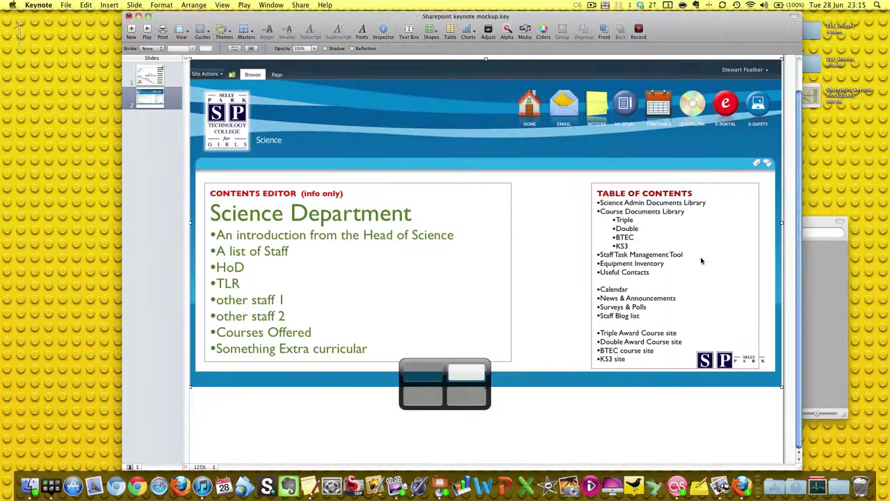
click(621, 292)
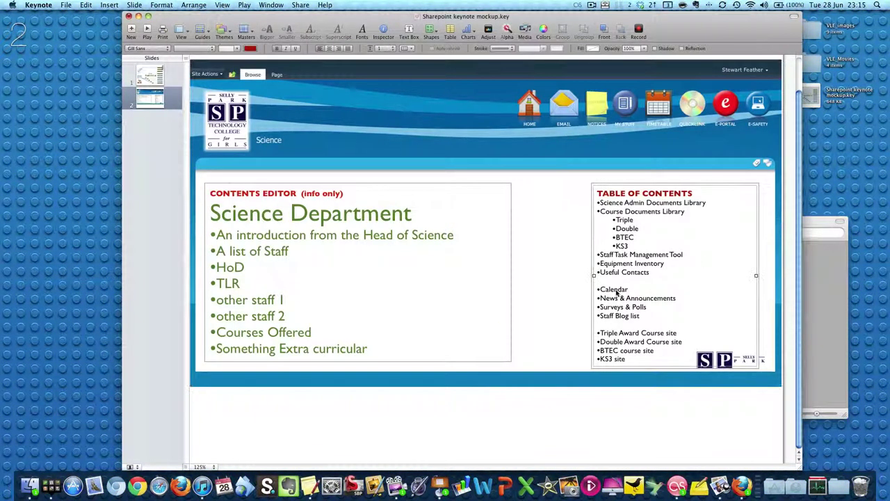
double_click(615, 290)
triple_click(619, 297)
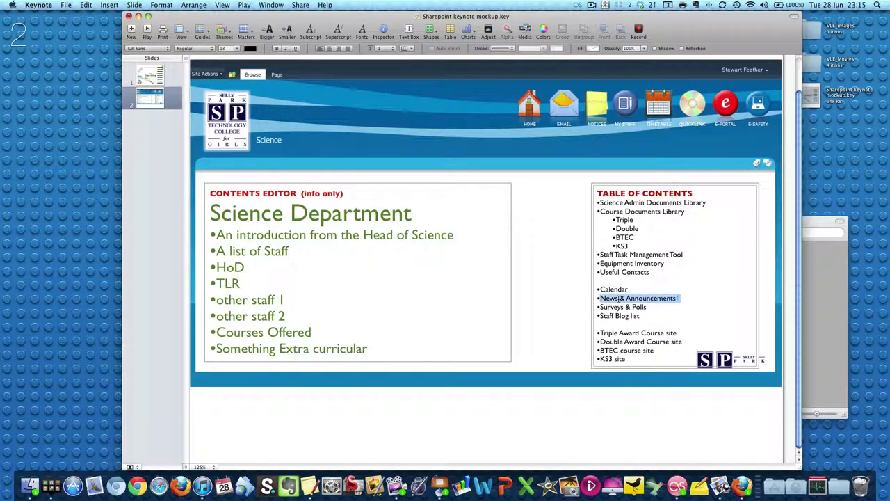
click(618, 297)
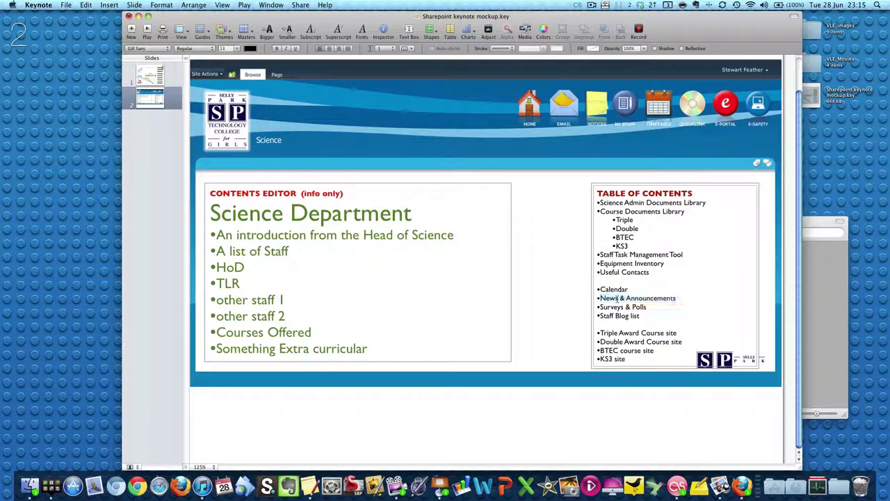
triple_click(616, 307)
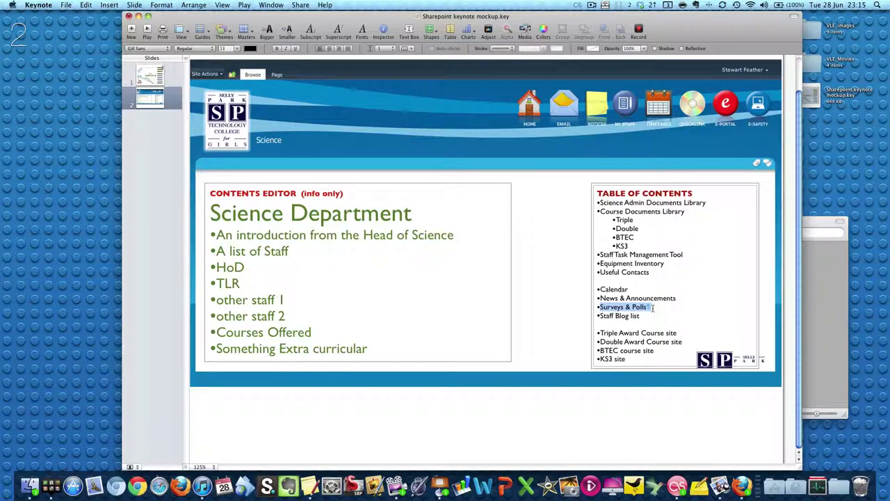
key(ctrl+Left)
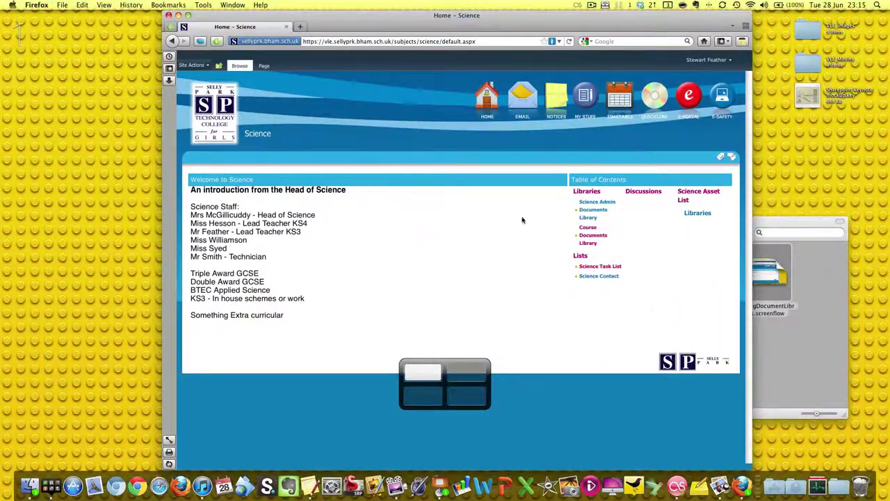
From Site Actions, open All Site Content and the Create gallery filtered to List
click(195, 65)
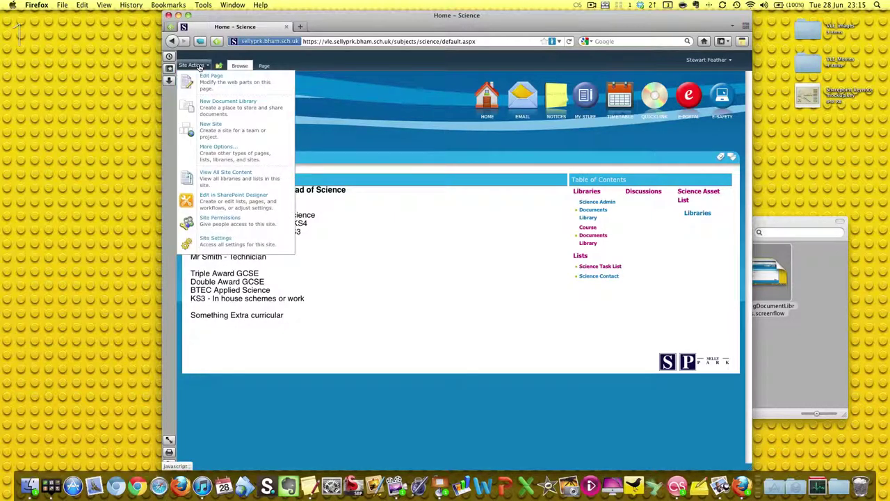
click(255, 177)
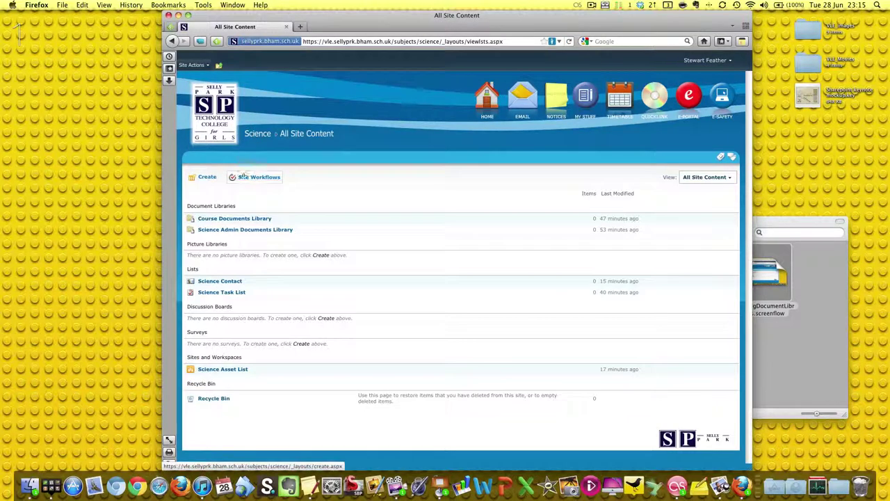
click(199, 178)
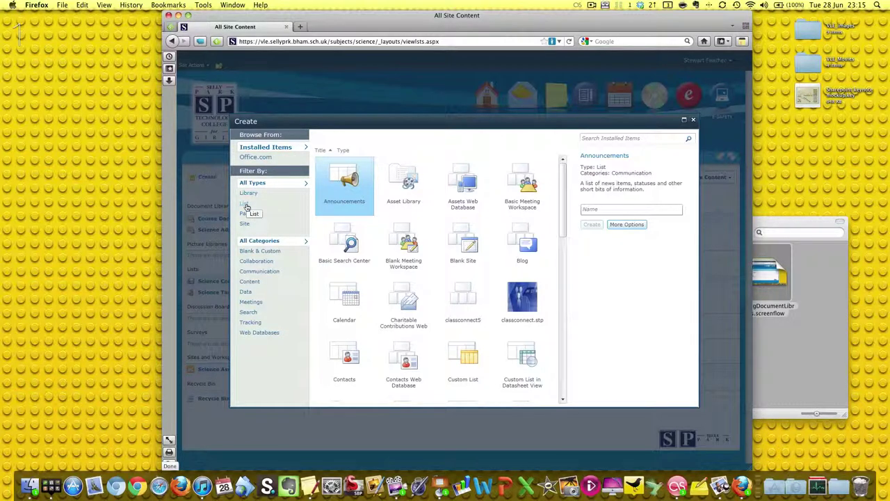
click(246, 206)
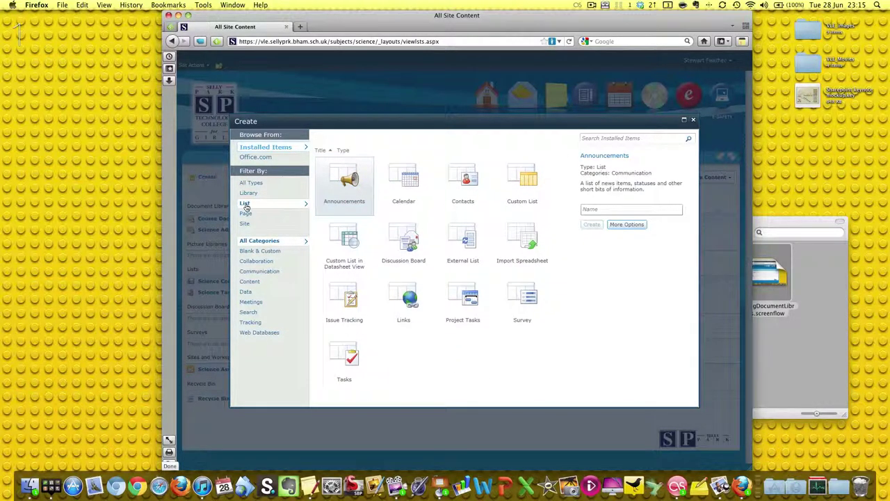
Compare the Announcements, Calendar and Survey list types, settling on Announcements
click(360, 199)
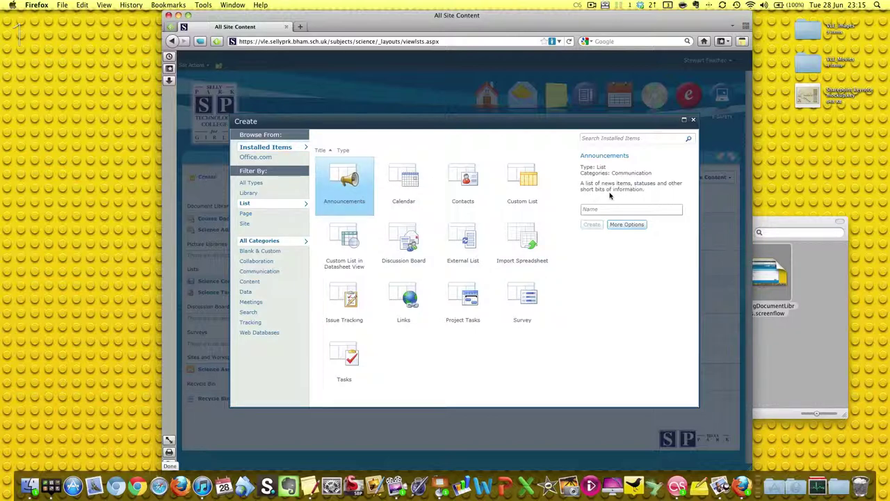
click(410, 187)
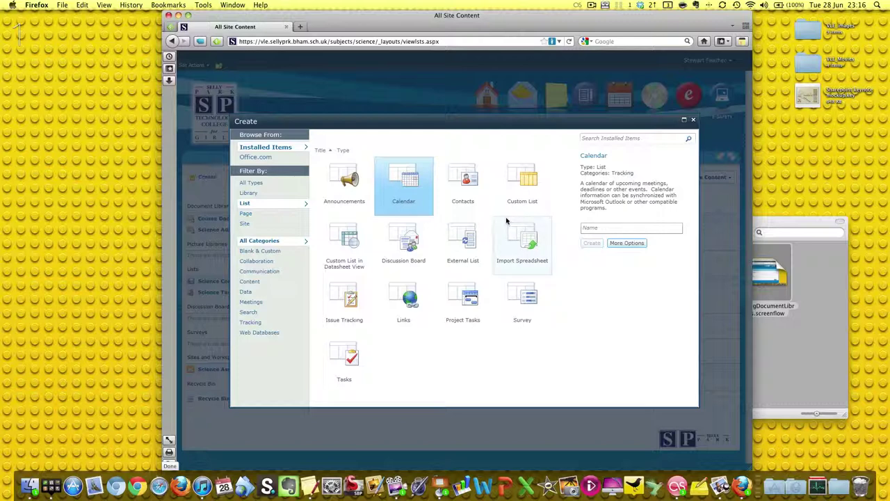
click(516, 300)
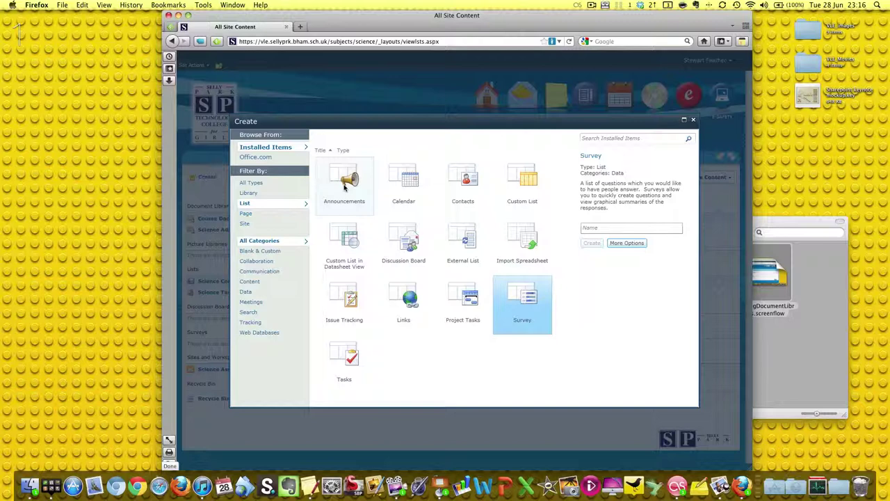
click(345, 186)
Create the announcements list named 'Science News', correcting the capital C
click(607, 210)
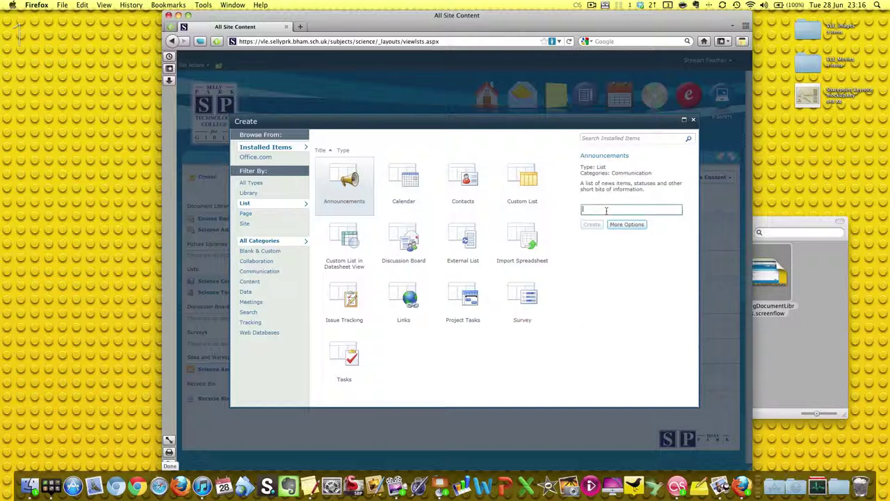
text(SCience News)
click(586, 209)
key(Delete)
text(c)
click(591, 225)
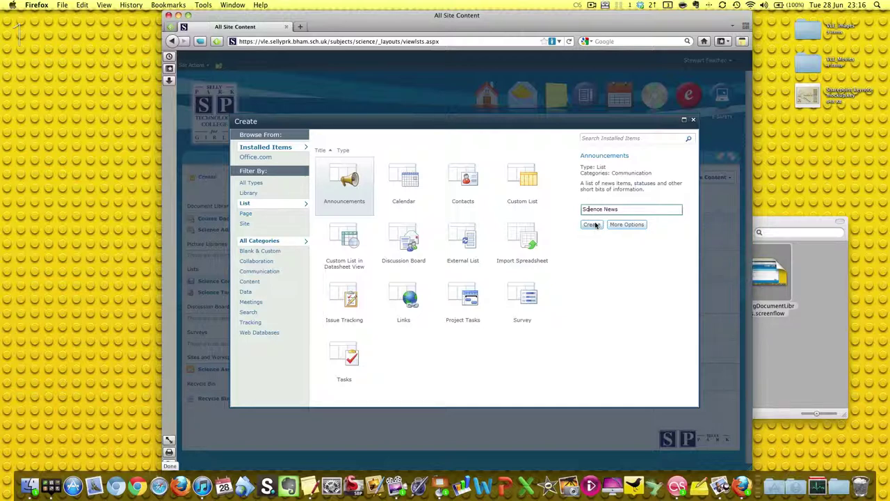
Choose the Calendar list type and name it 'Science Calendar'
click(426, 212)
click(603, 227)
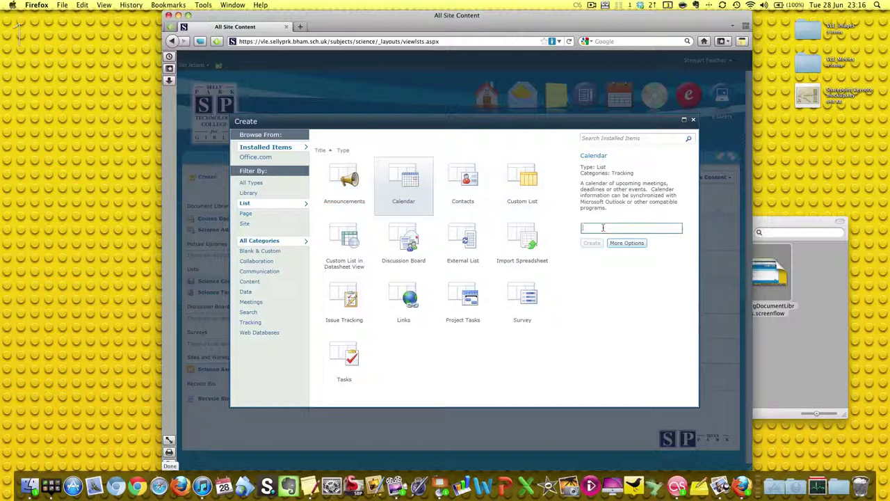
text(SCience)
key(BackSpace)
key(BackSpace)
key(BackSpace)
key(BackSpace)
key(BackSpace)
key(BackSpace)
text(cience)
text(Calendar)
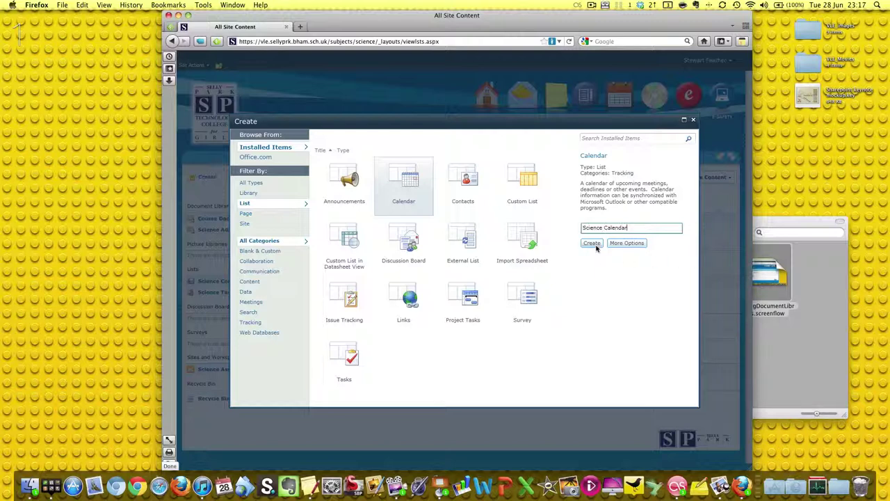
Choose the Survey list type and name it 'Science Surveys'
click(527, 308)
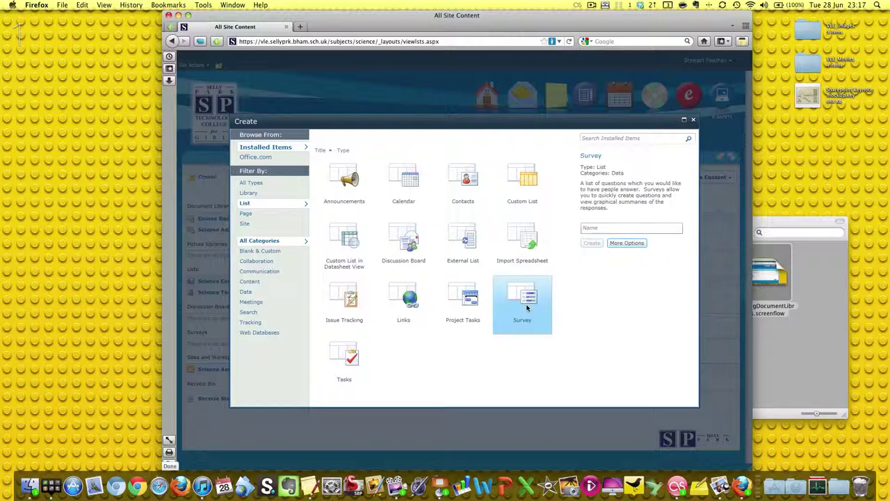
text(Science Survey)
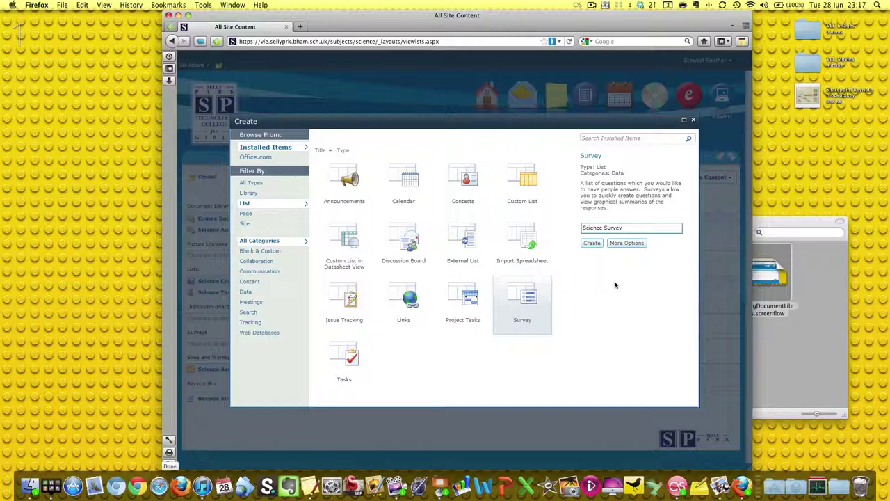
click(590, 6)
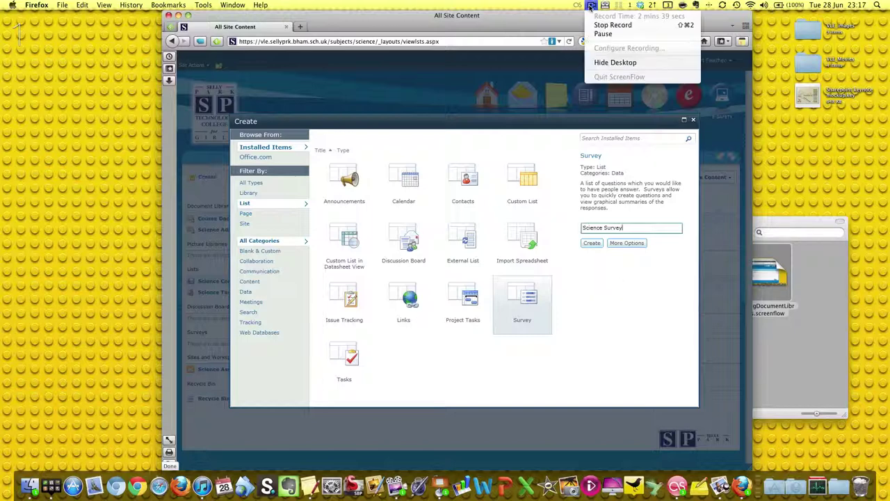
Open Science Calendar's June 2011 month view from the table of contents
click(611, 25)
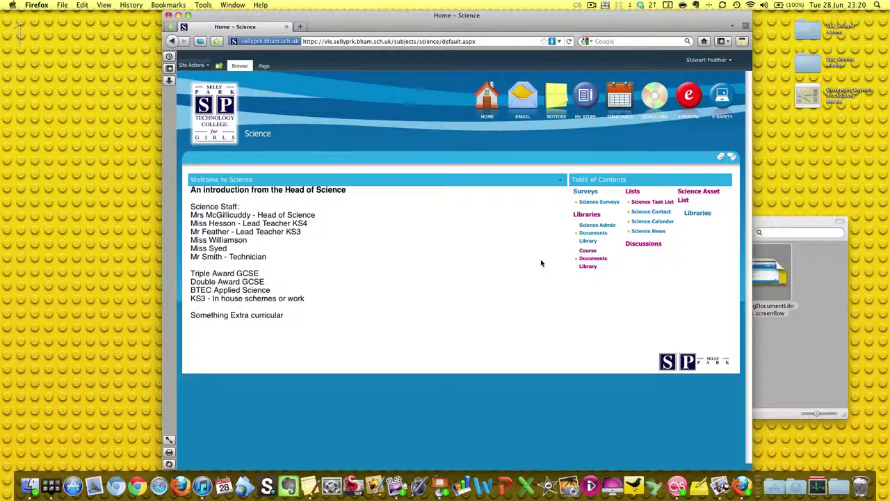
click(662, 222)
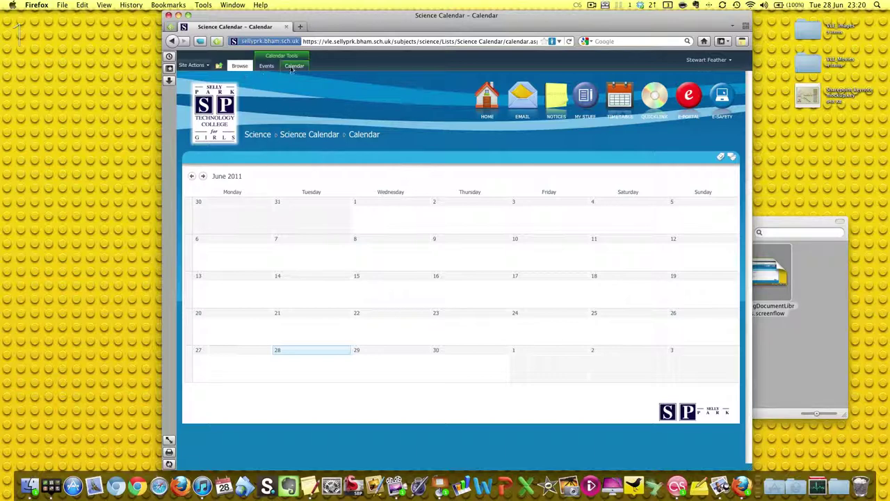
From the Events ribbon, add a new calendar event on 29 June 2011
click(268, 67)
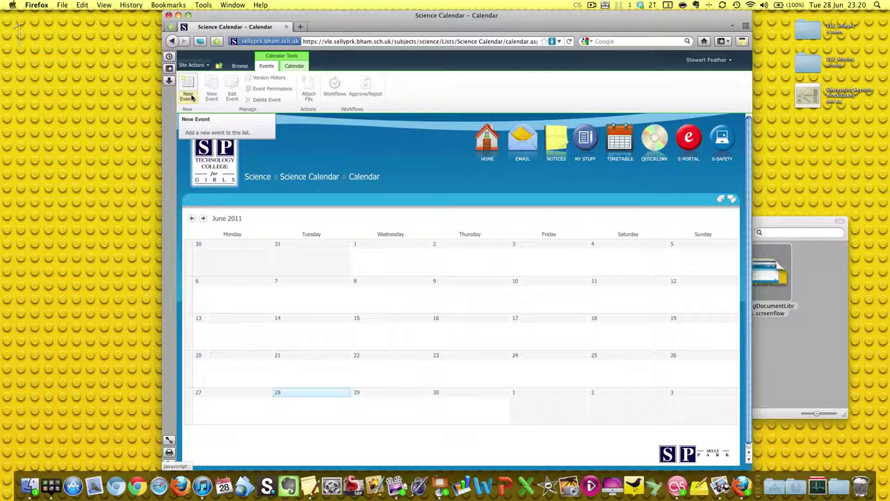
mouse_move(302, 394)
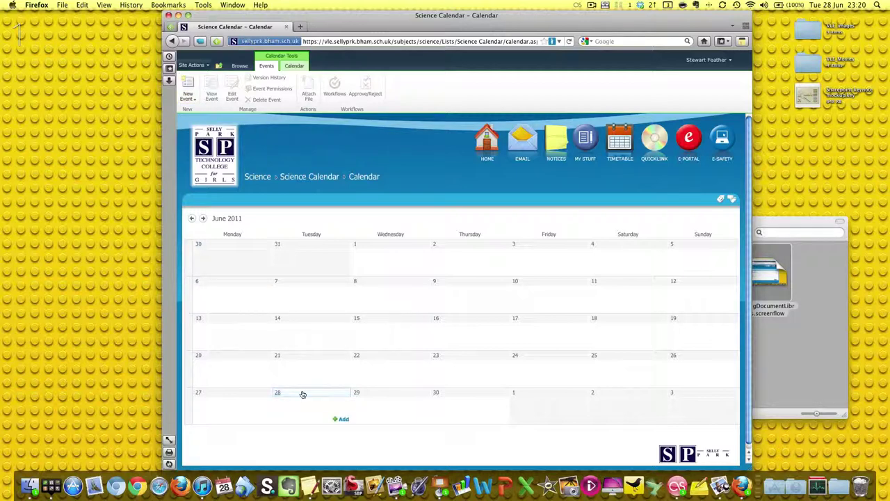
drag(302, 394, 408, 396)
mouse_move(409, 396)
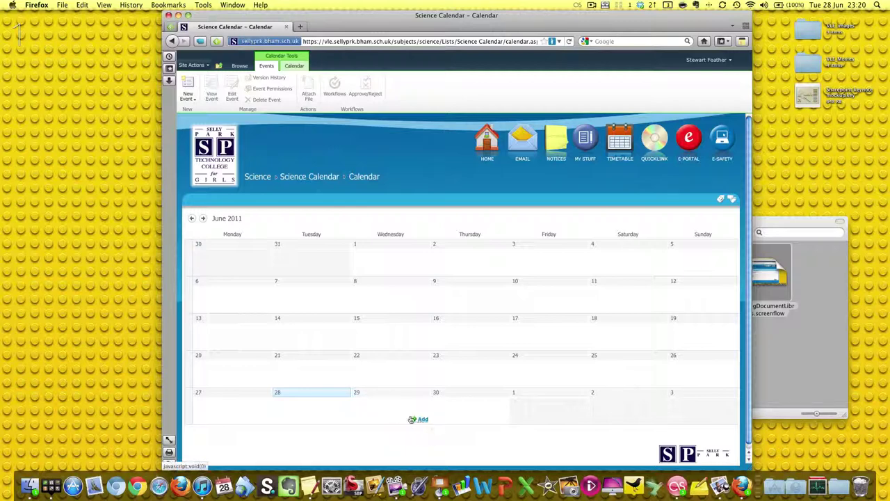
click(420, 419)
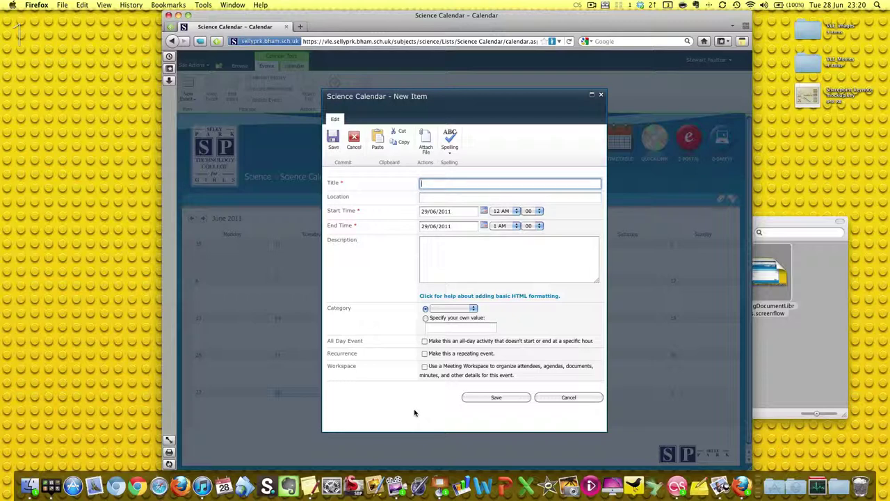
Title the event 'Mr Feather Has Breakfast' at Home, running 7:45–7:50 PM
text(Mr Feather Has Breakfast)
click(449, 198)
text(Home)
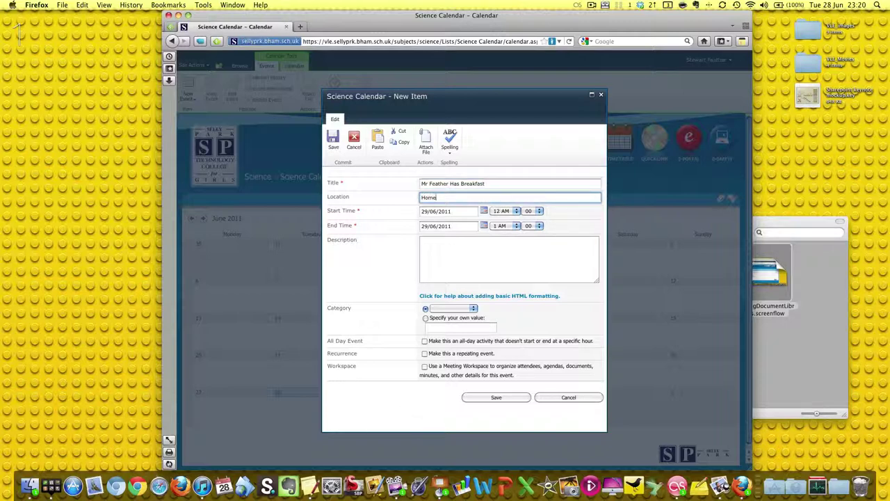
click(516, 211)
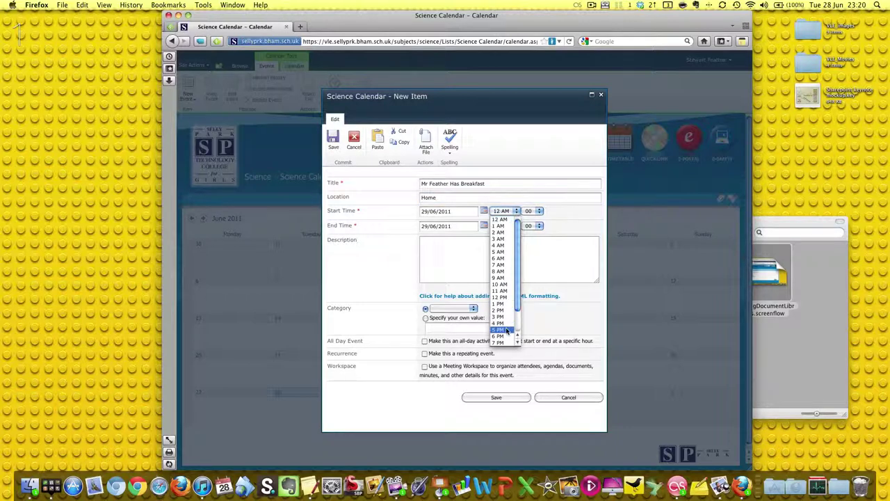
scroll(500, 334, down, 2)
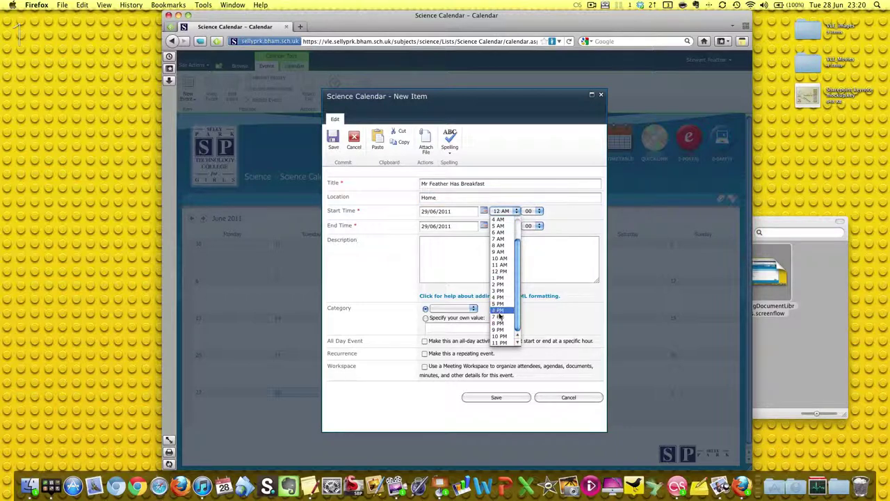
click(499, 317)
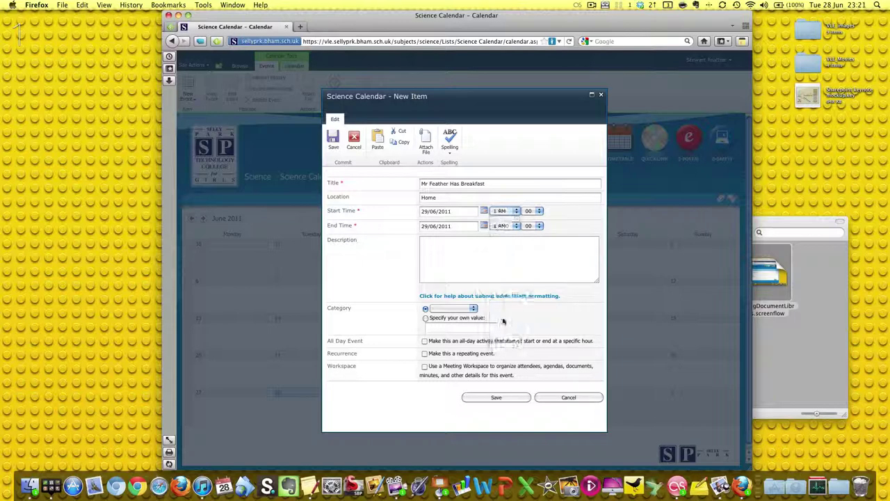
click(537, 211)
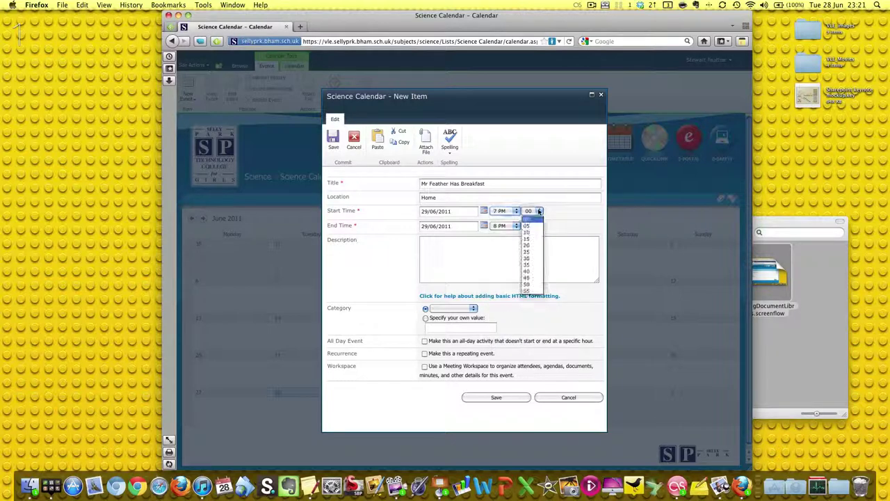
click(532, 279)
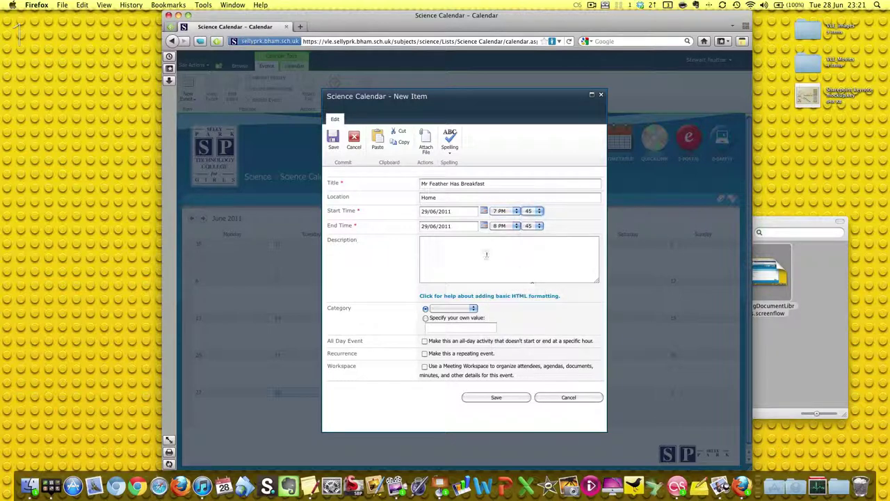
click(515, 226)
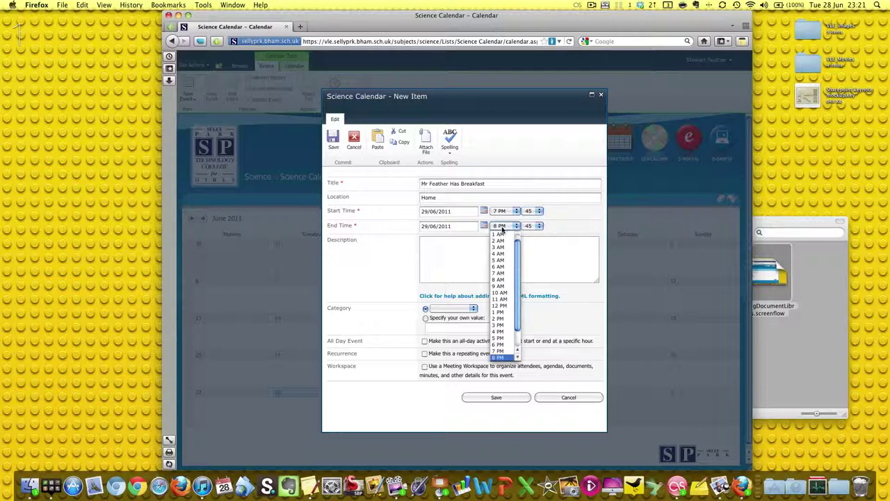
click(500, 350)
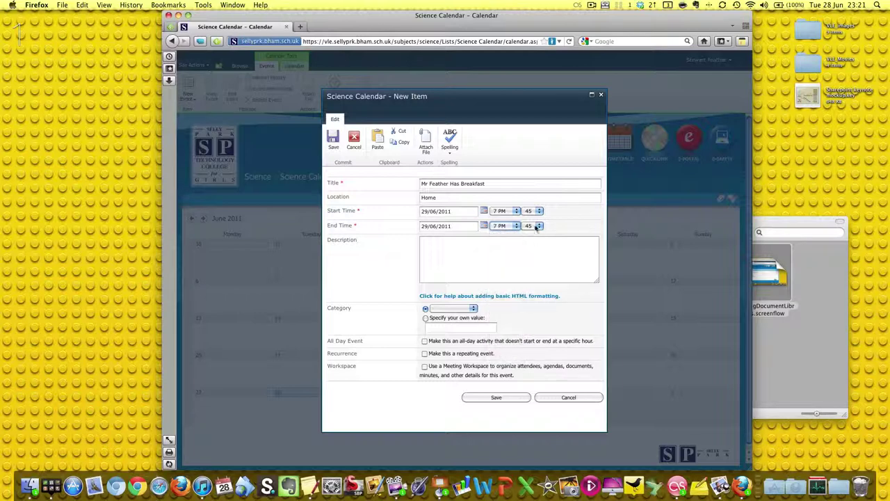
click(537, 227)
click(529, 300)
Describe it as 'Cornflakes are eaten quickly', categorise as Get-together, and save
click(500, 260)
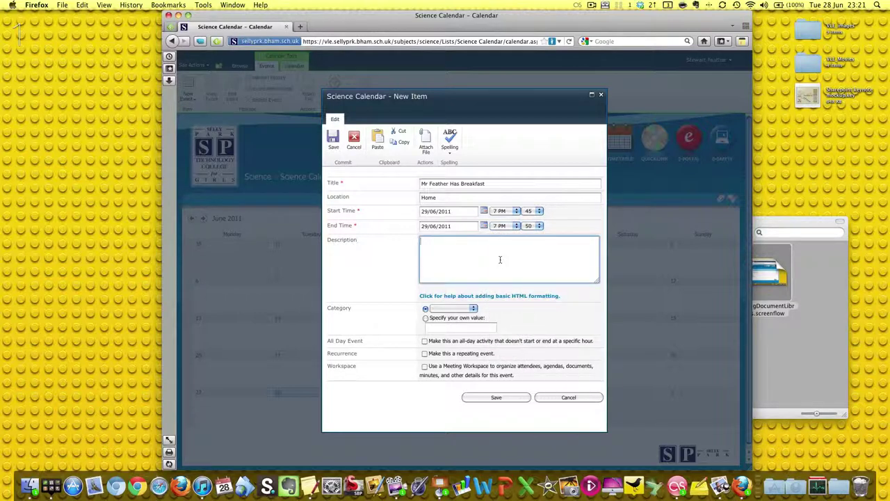
text(Cornflakes are eaten quickly)
click(467, 307)
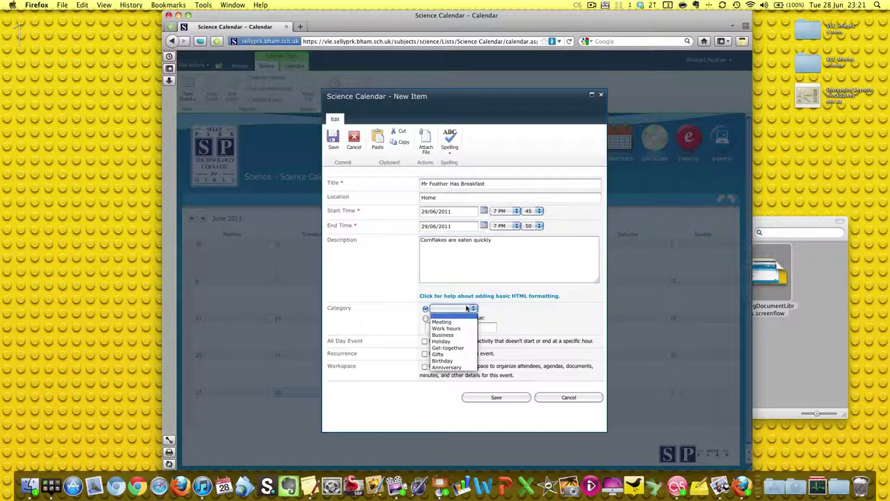
click(460, 349)
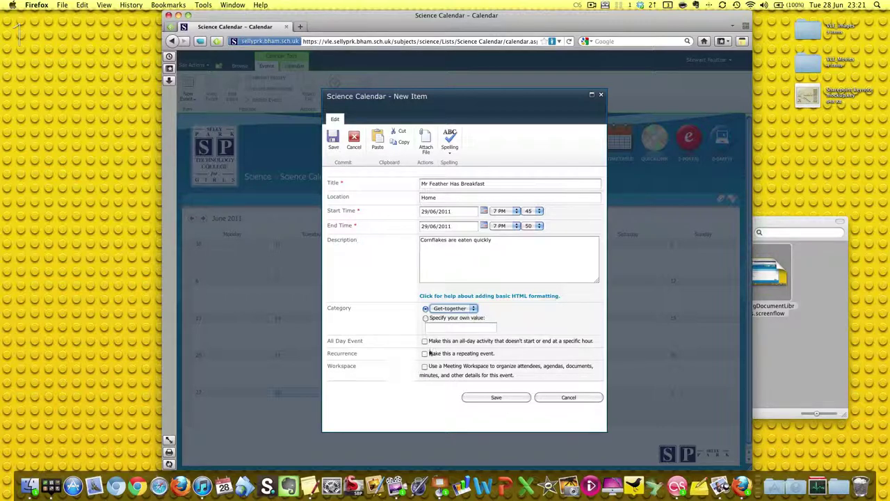
click(497, 397)
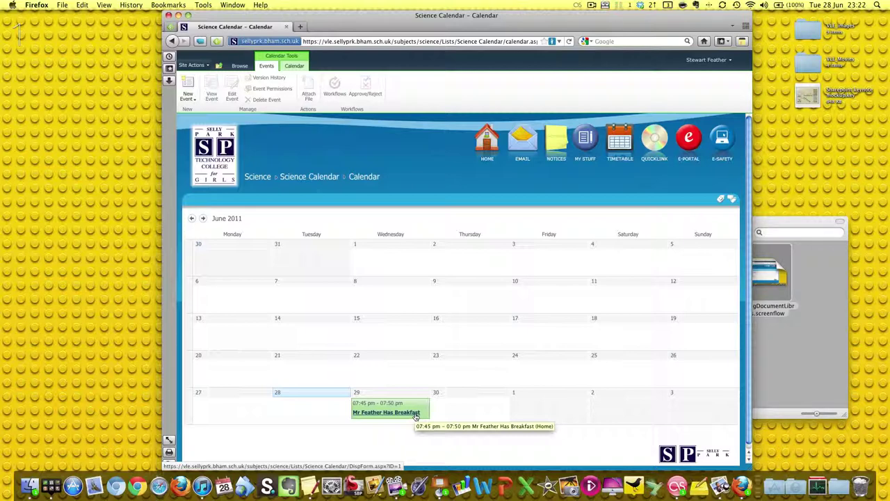
Go back to the Science home page via the breadcrumb link
click(257, 178)
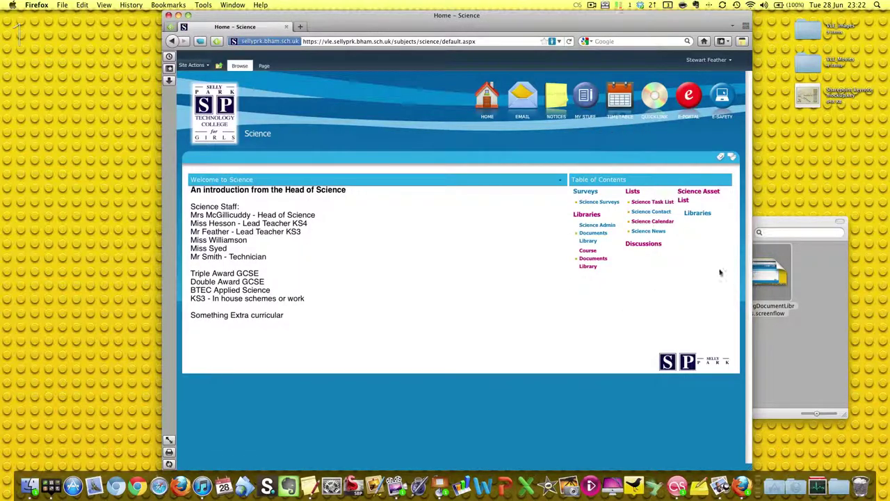
In Science News, draft the announcement 'Mr Feather Catches Fire', then cancel it
click(649, 232)
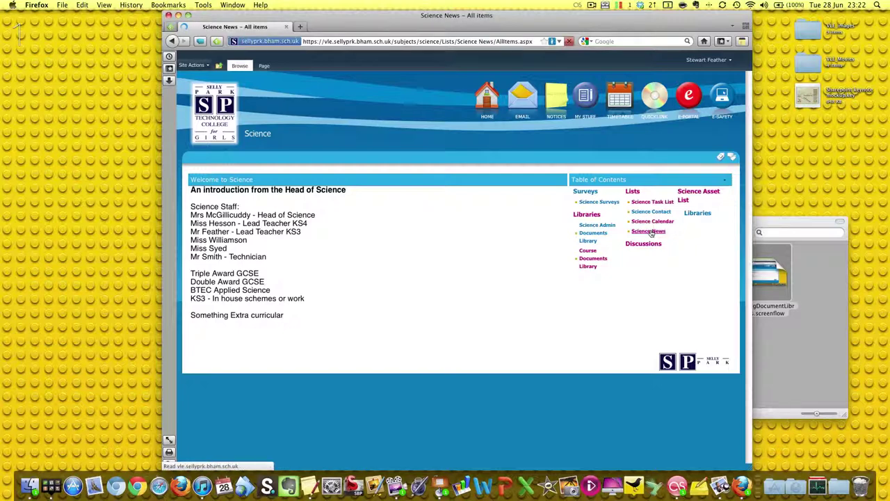
click(227, 202)
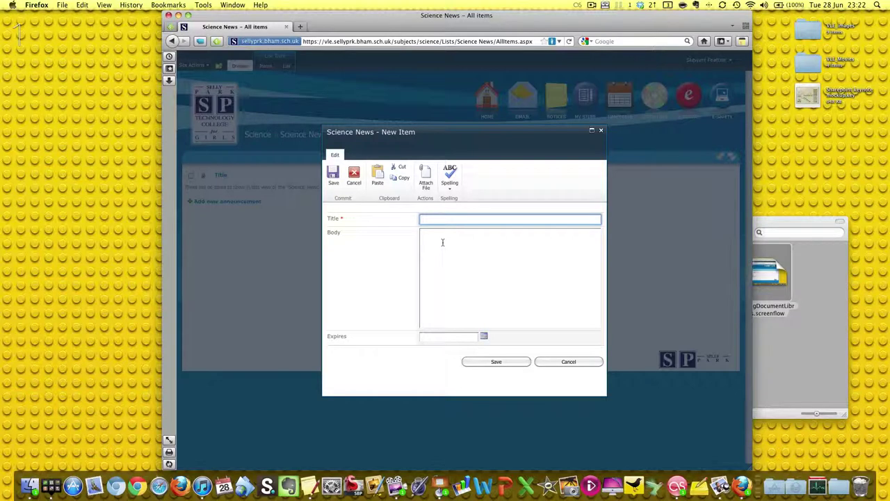
text(Mr Feather catches fire)
click(471, 262)
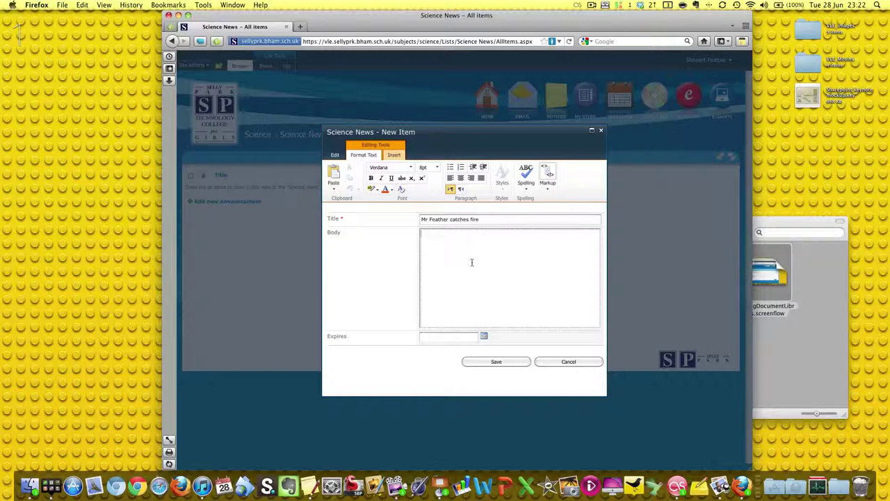
click(451, 219)
text(C)
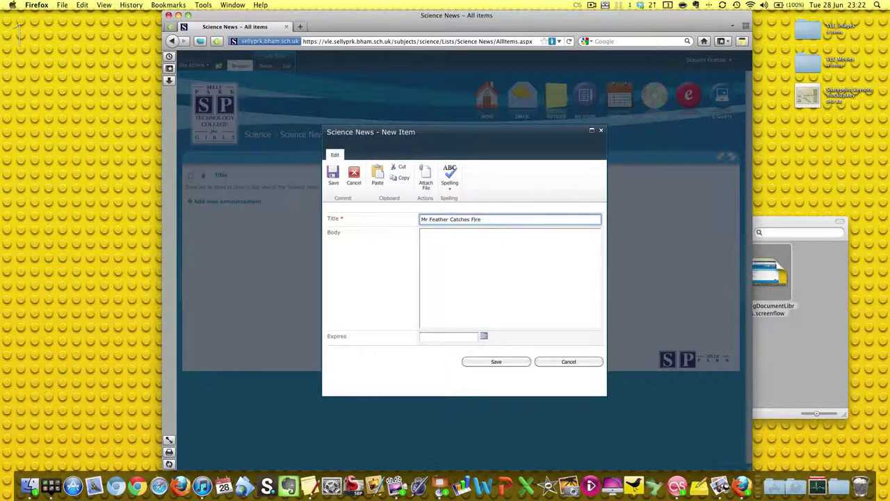
click(494, 266)
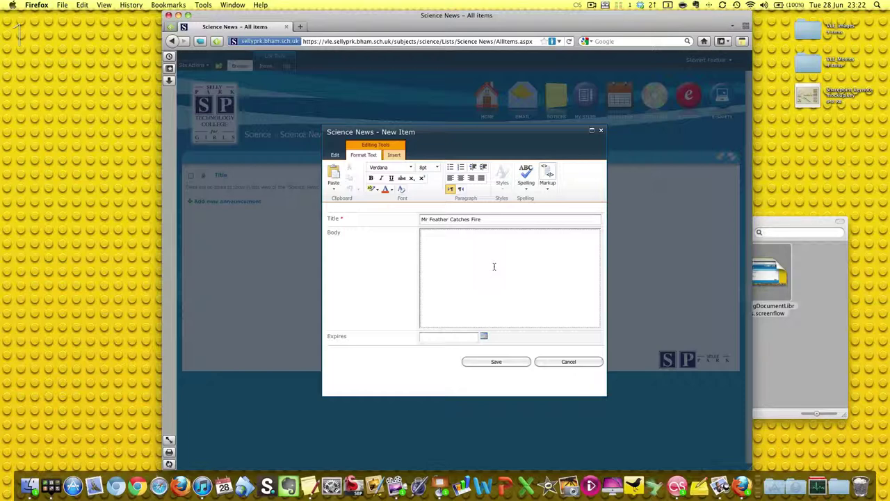
click(554, 365)
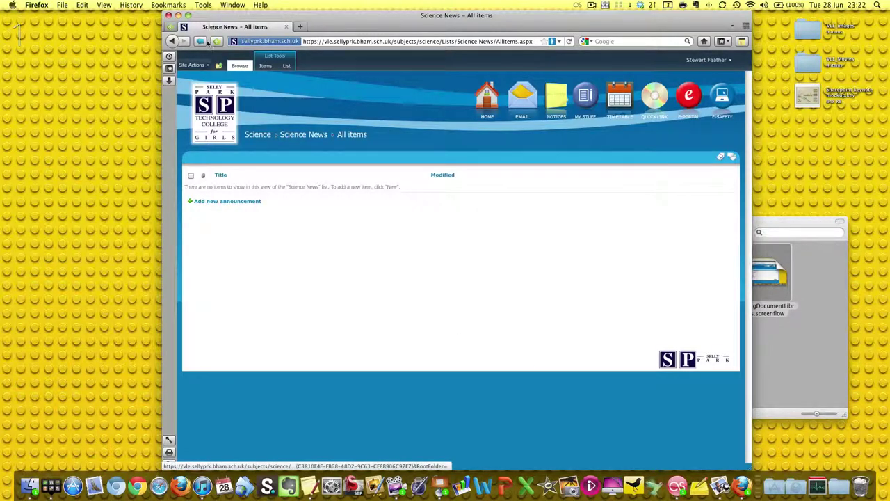
Return home, open Science Surveys, and browse its Actions and Settings menus
click(171, 41)
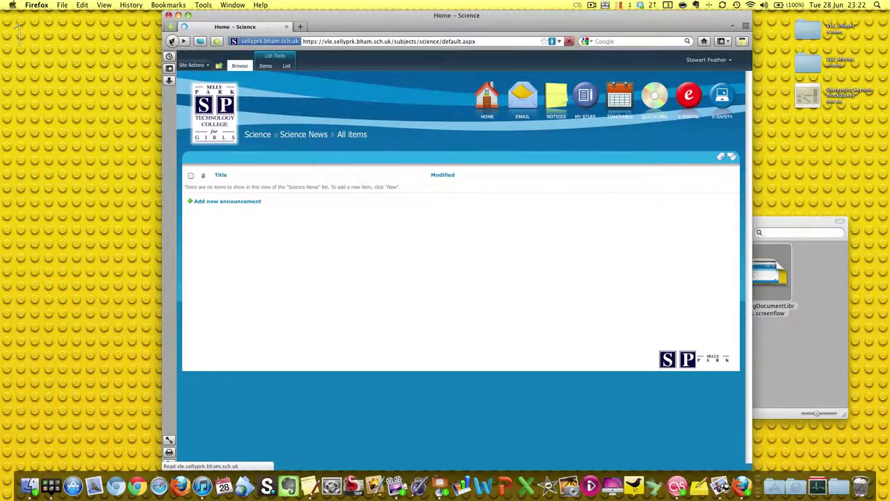
click(610, 202)
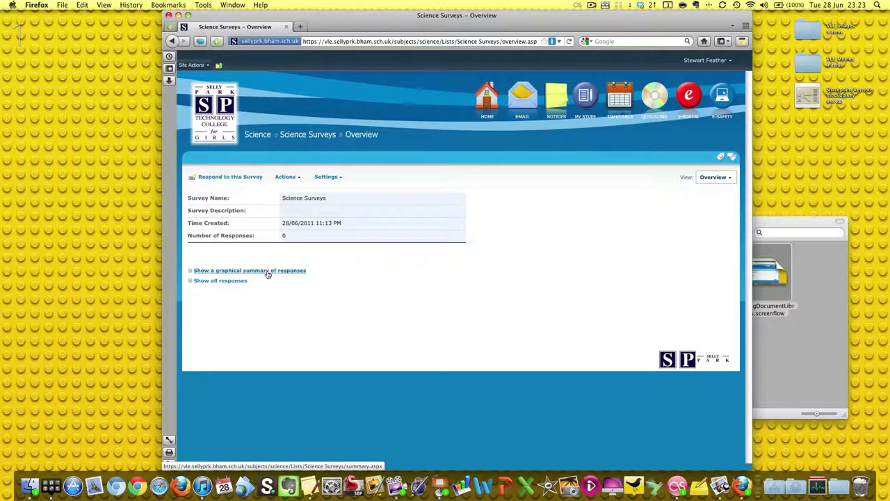
click(292, 180)
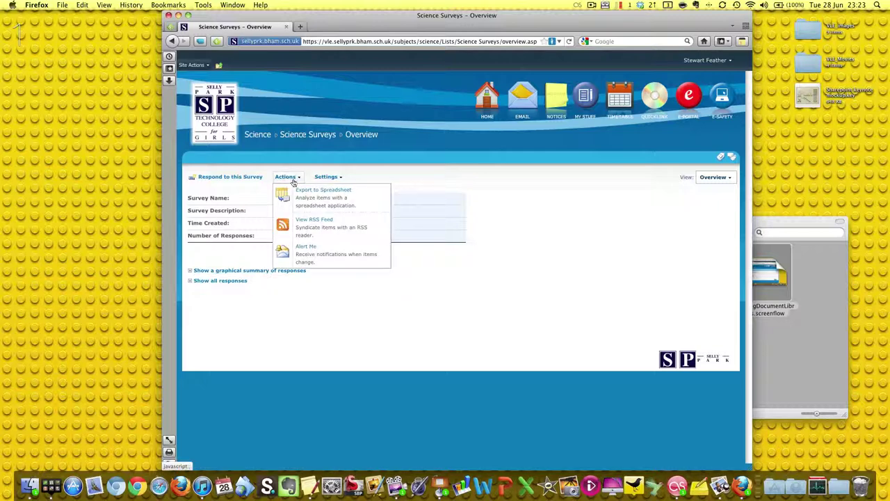
click(327, 177)
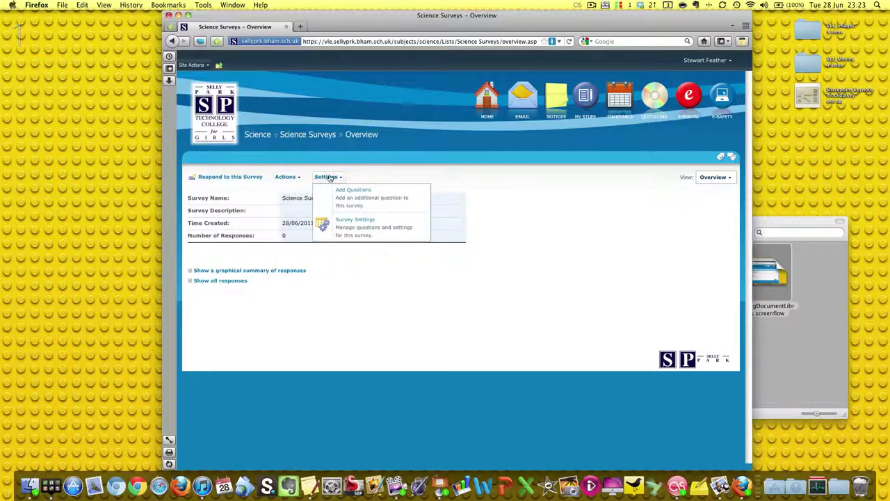
click(357, 198)
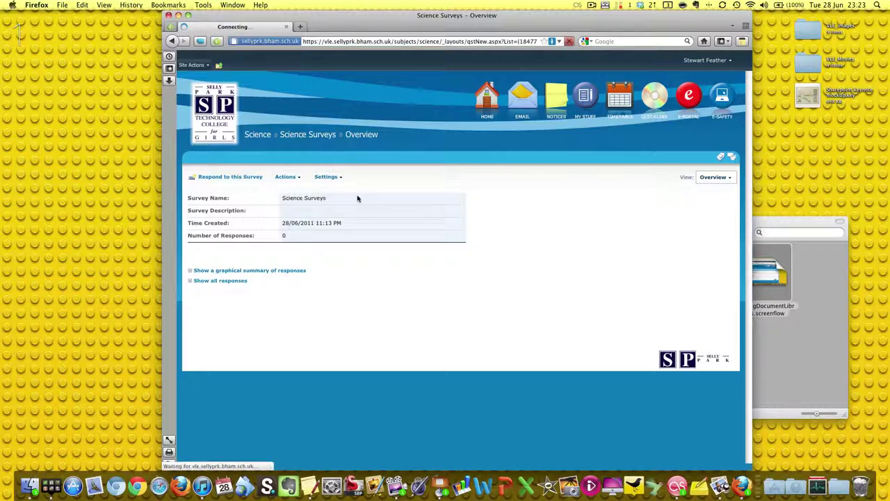
scroll(416, 252, down, 3)
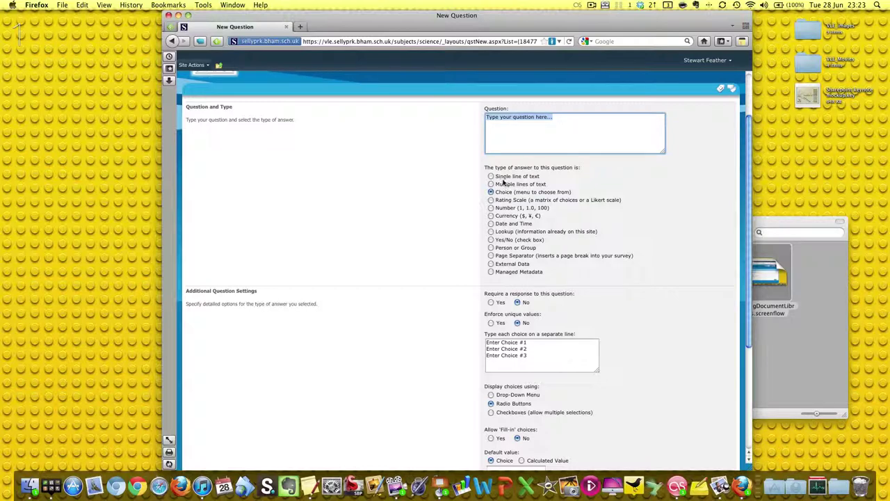
scroll(390, 303, down, 3)
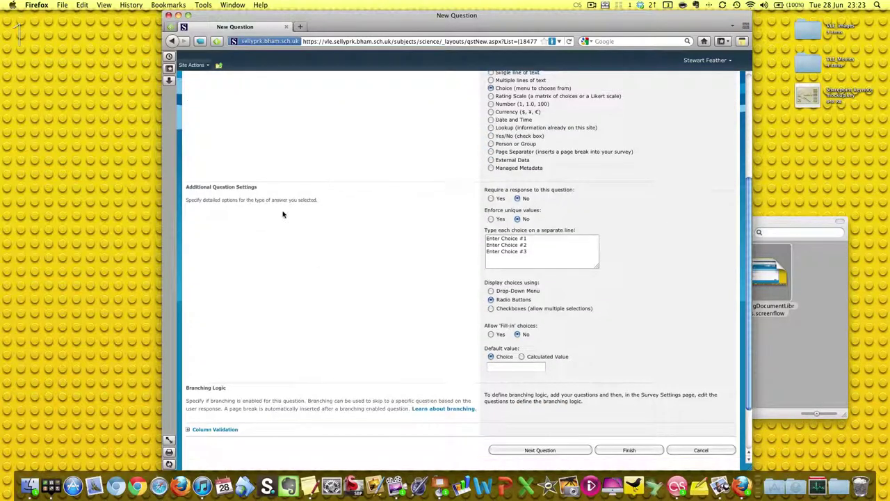
scroll(414, 332, down, 3)
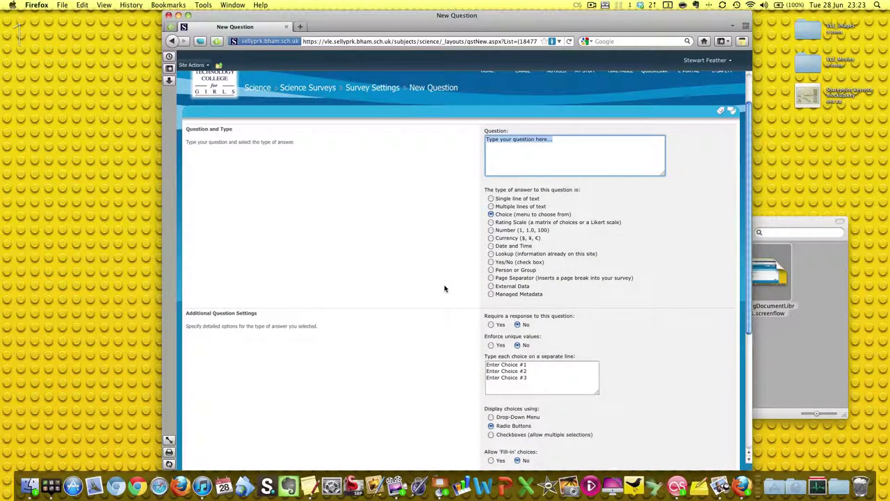
scroll(445, 288, down, 5)
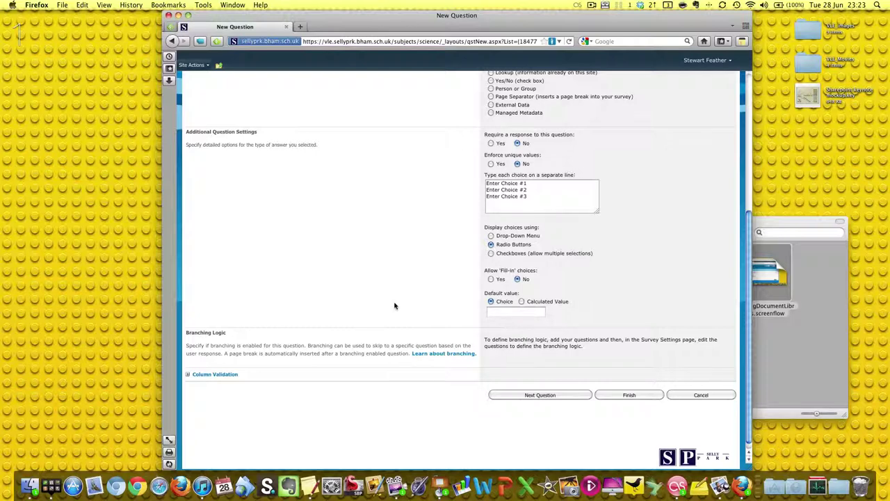
click(172, 40)
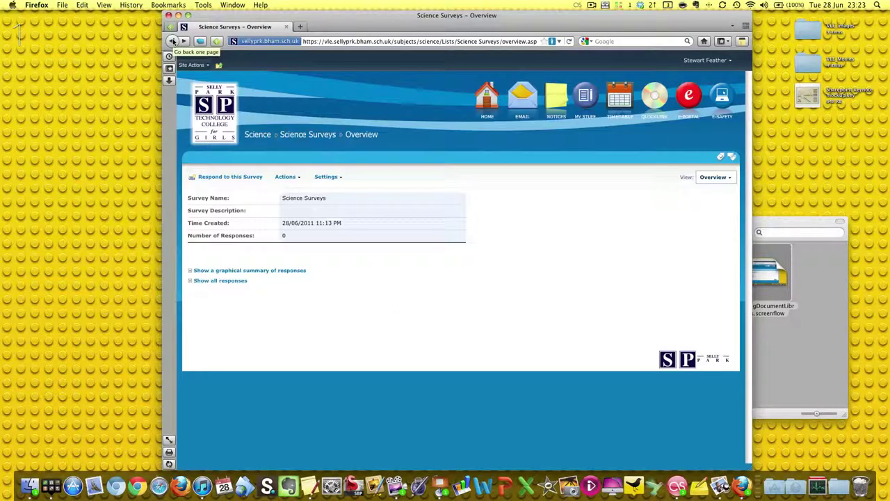
Go back to the Science home page and briefly check the Site Actions menu
click(172, 40)
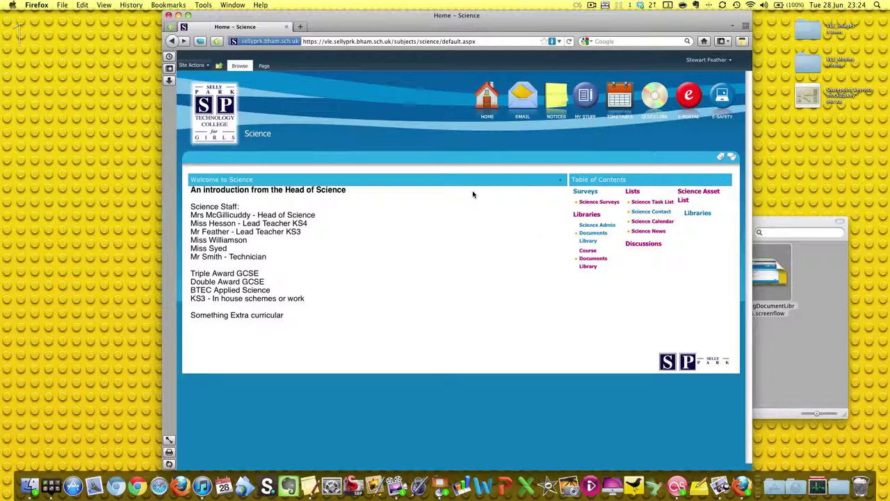
click(206, 65)
click(374, 116)
click(592, 5)
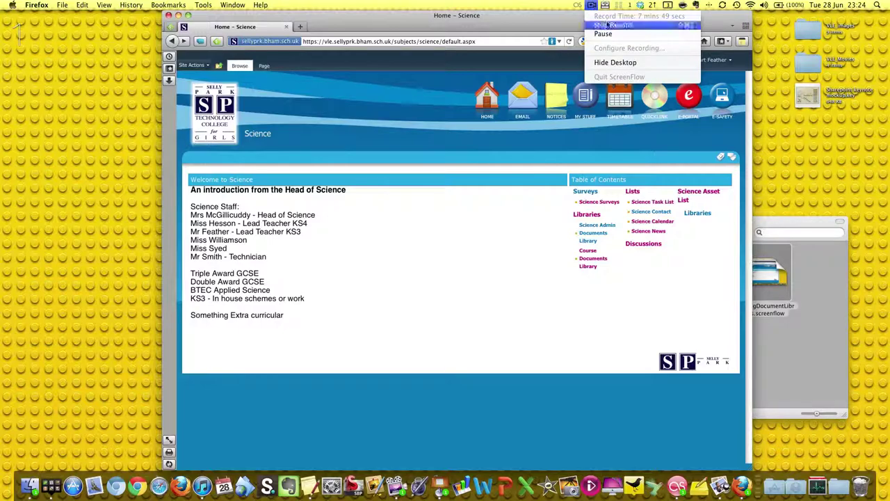